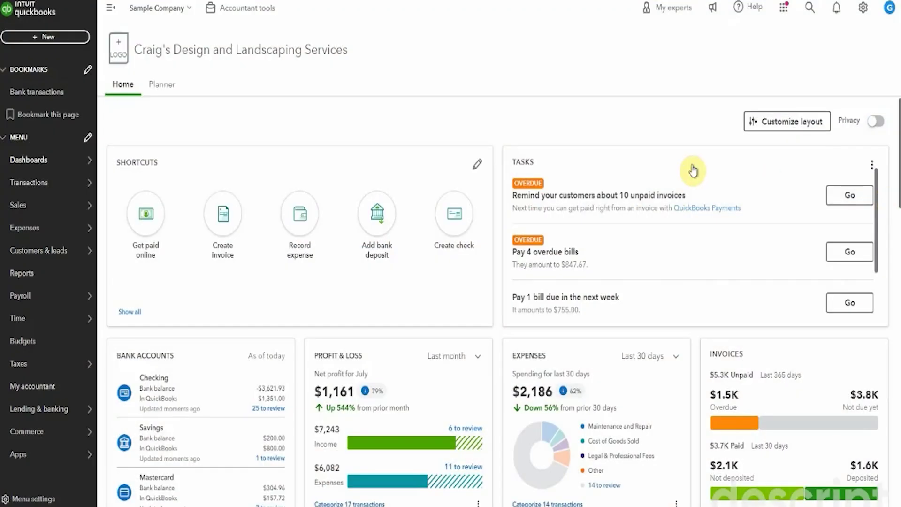
Open the + New menu of transaction types from the dashboard
left_click(69, 37)
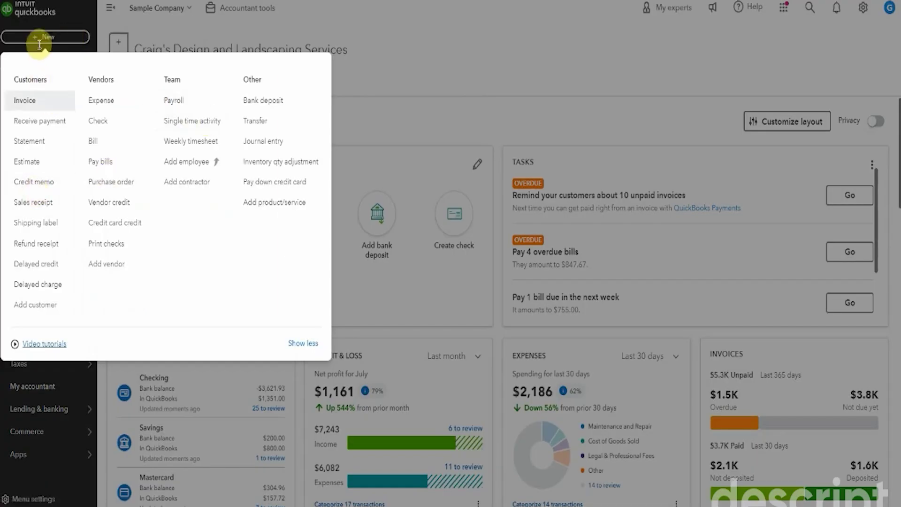
Start a new credit memo for customer Paulsen Medical Supplies
left_click(31, 182)
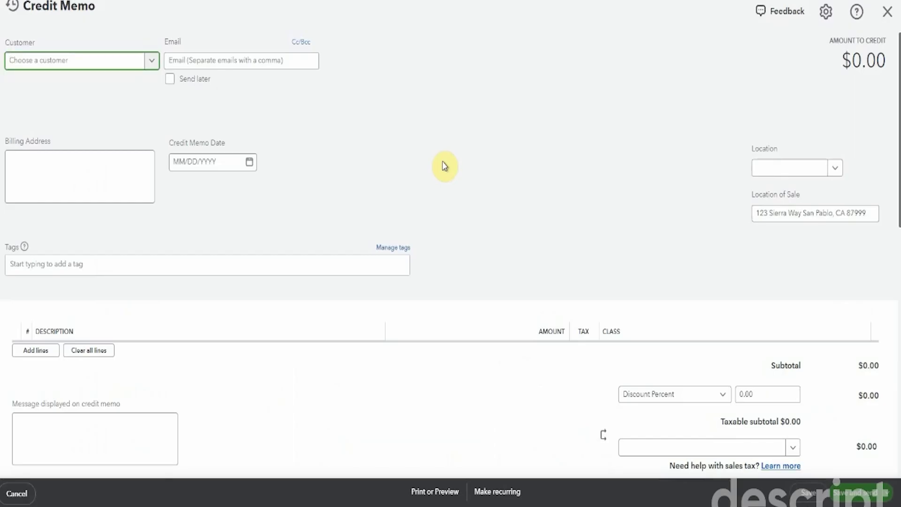
type("pauls")
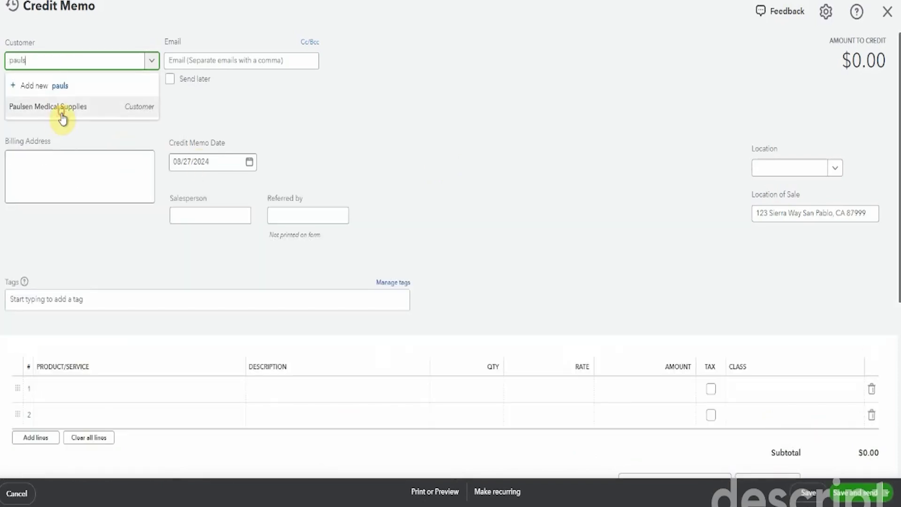
left_click(63, 117)
Add one Rock Fountain at $275.00 on line 1 and mark it non-taxable
scroll(332, 163, "down", 4)
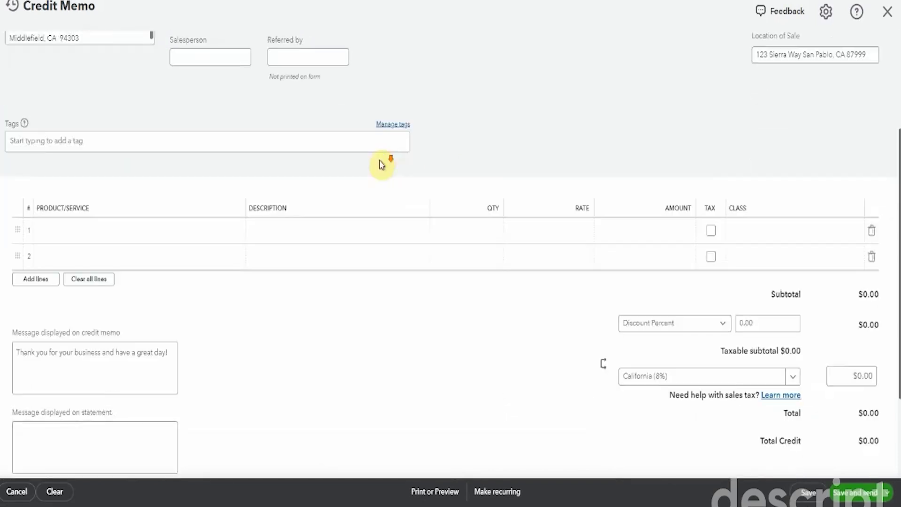
left_click(129, 243)
left_click(121, 221)
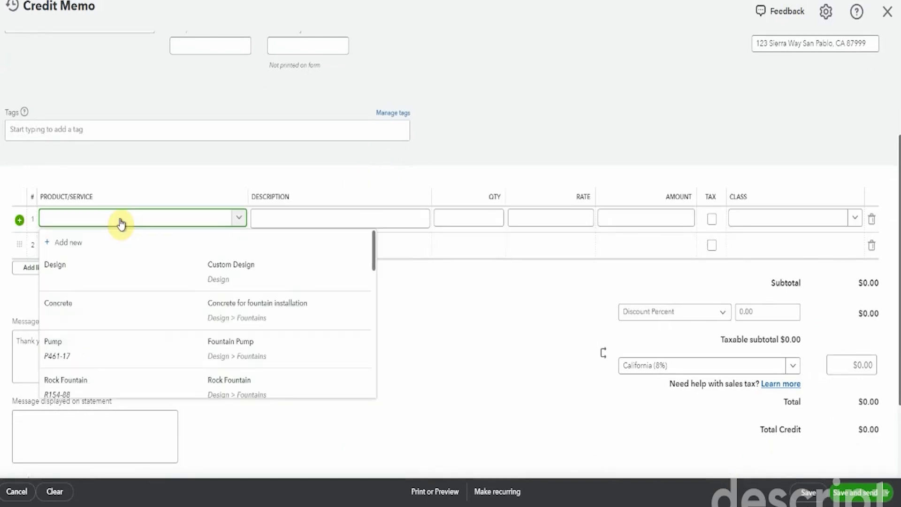
type("rock")
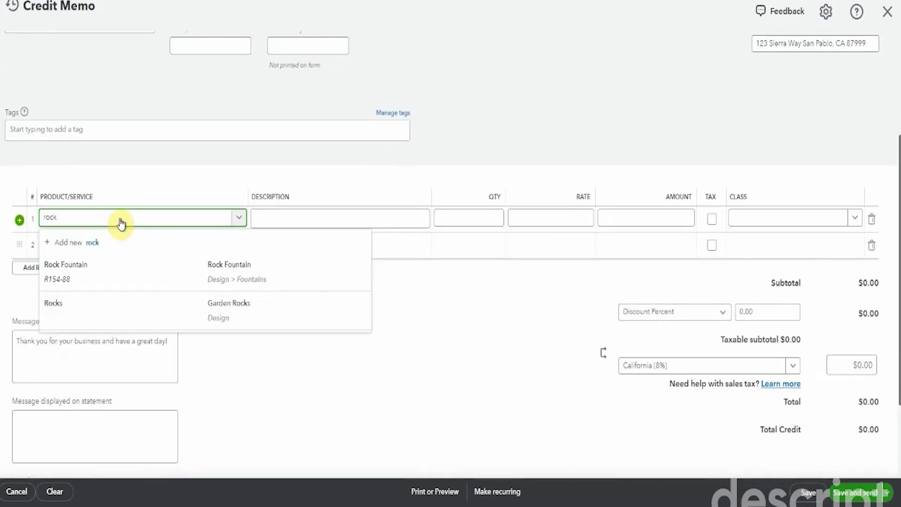
left_click(143, 272)
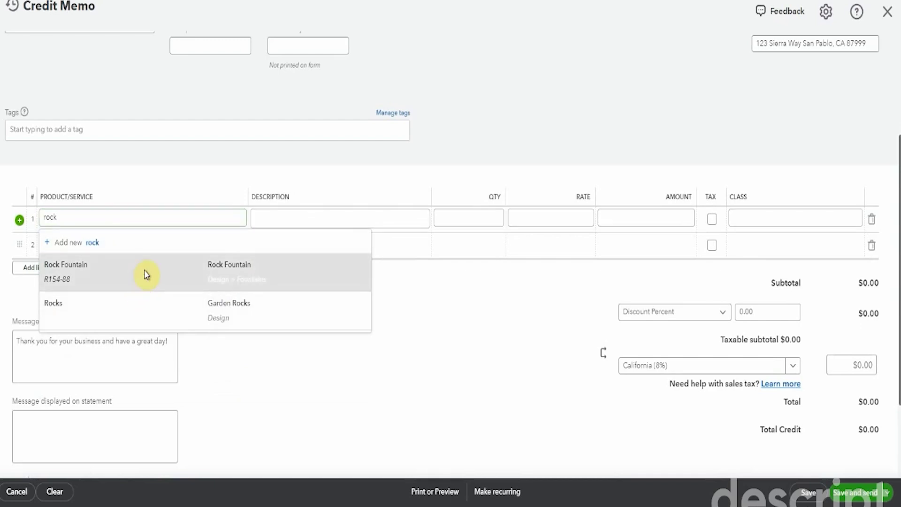
left_click(714, 223)
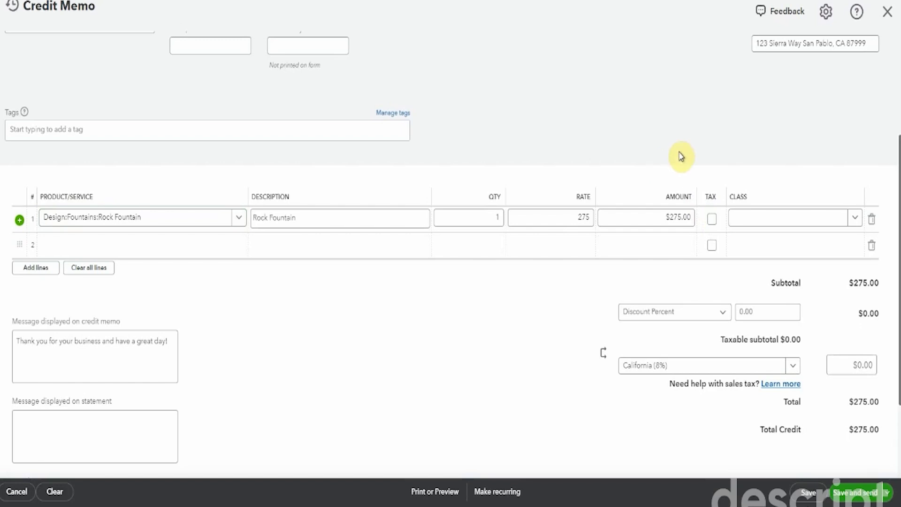
scroll(439, 136, "up", 4)
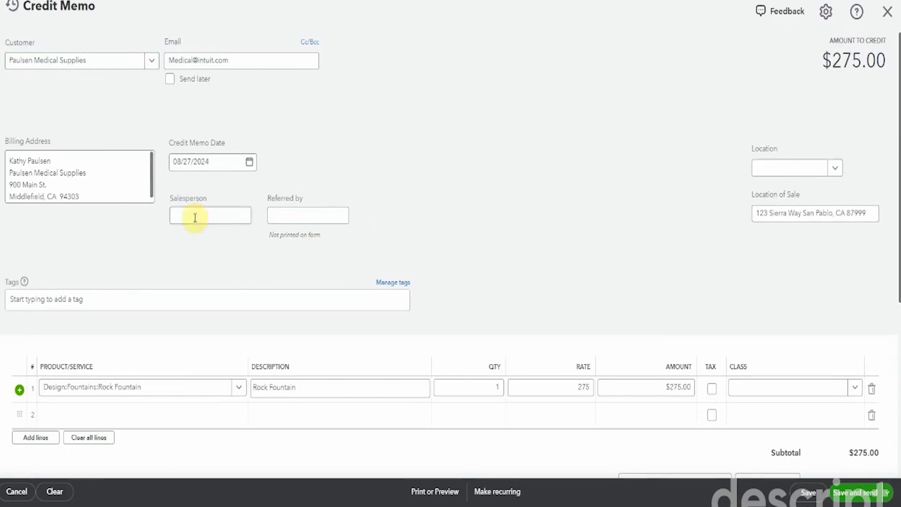
scroll(455, 263, "down", 1)
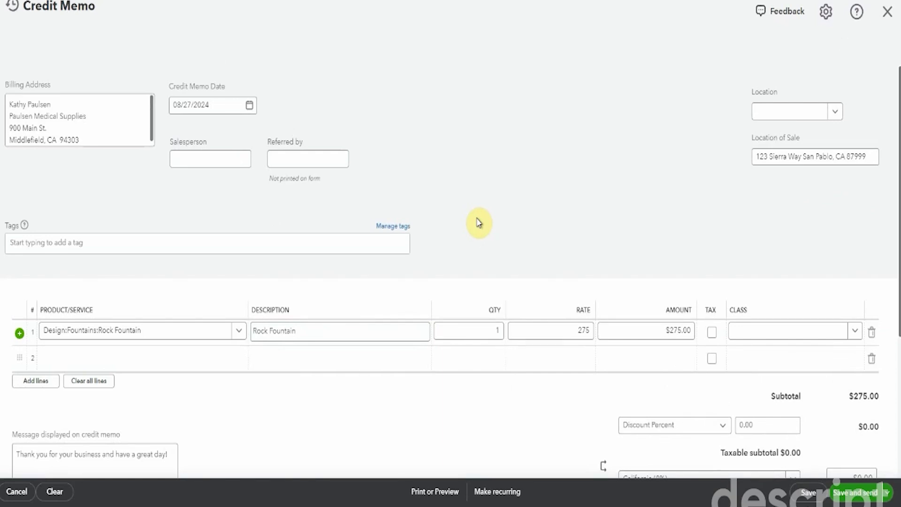
left_click(95, 359)
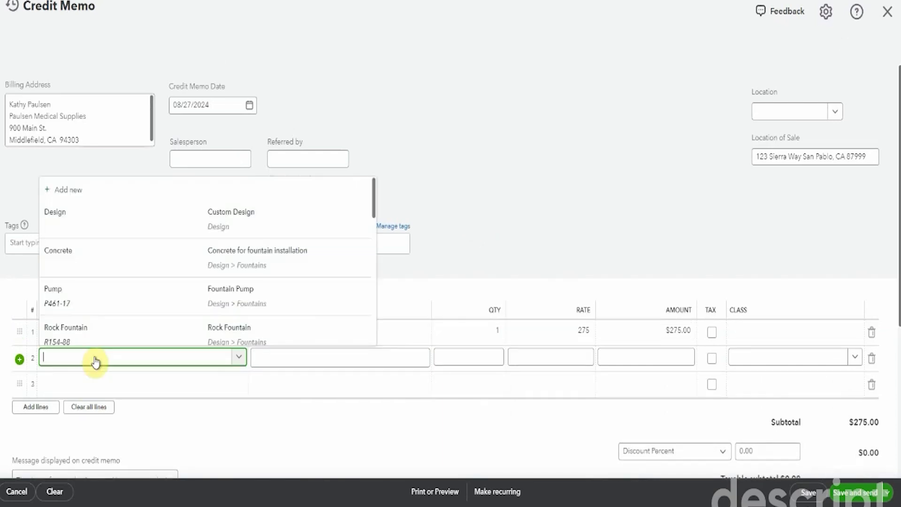
type("des")
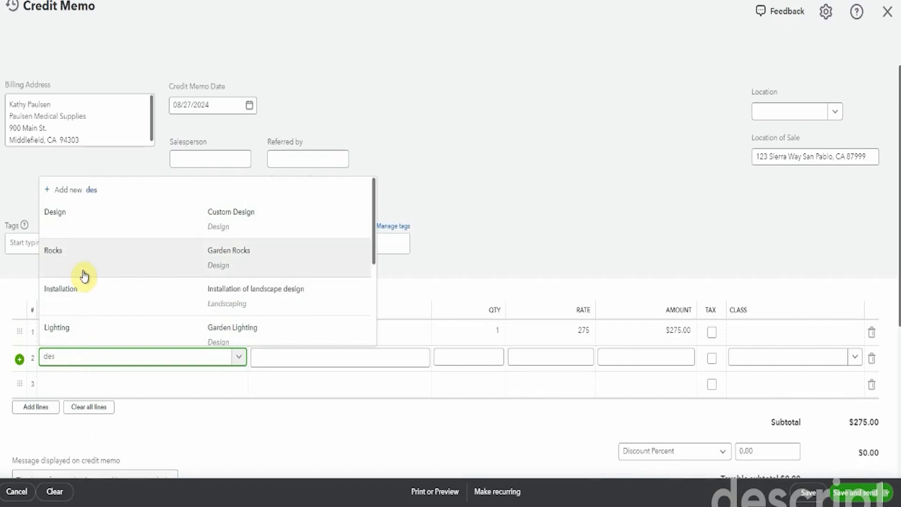
left_click(120, 209)
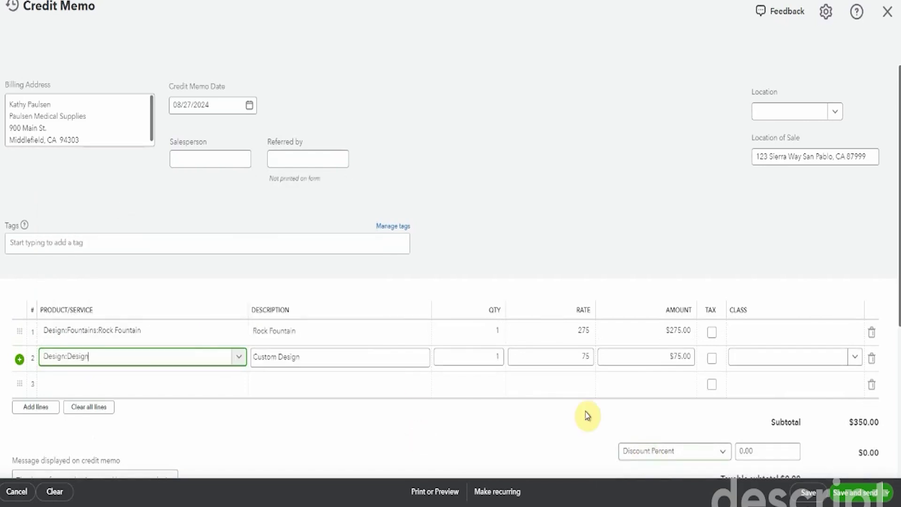
left_click(871, 359)
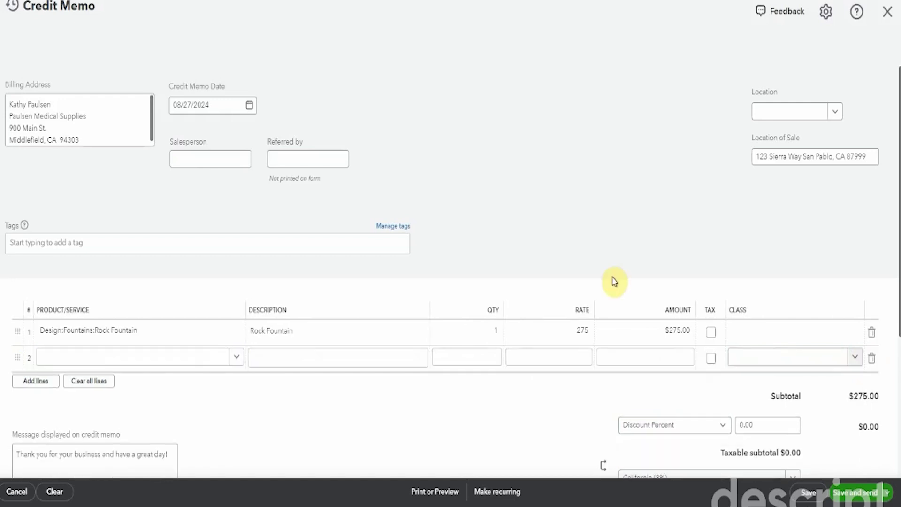
left_click(608, 263)
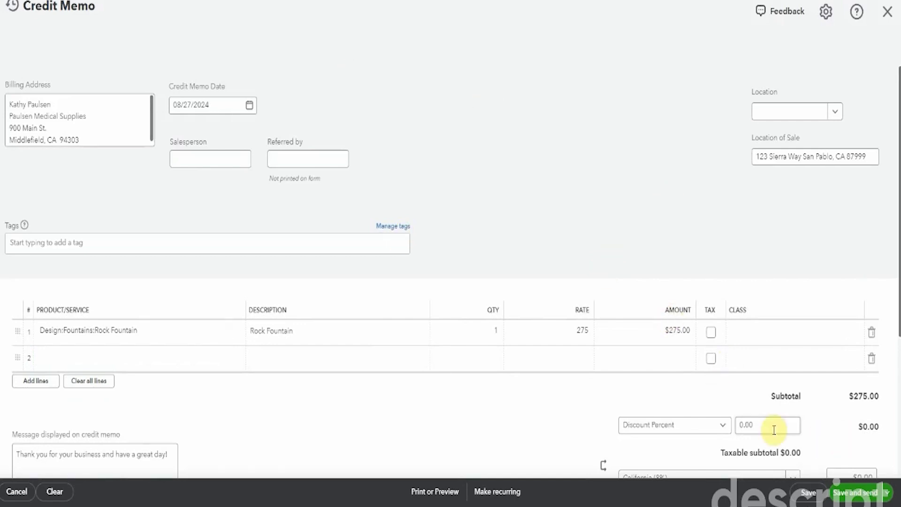
Save and close credit memo 1040, then move on to recording a customer payment
left_click(886, 492)
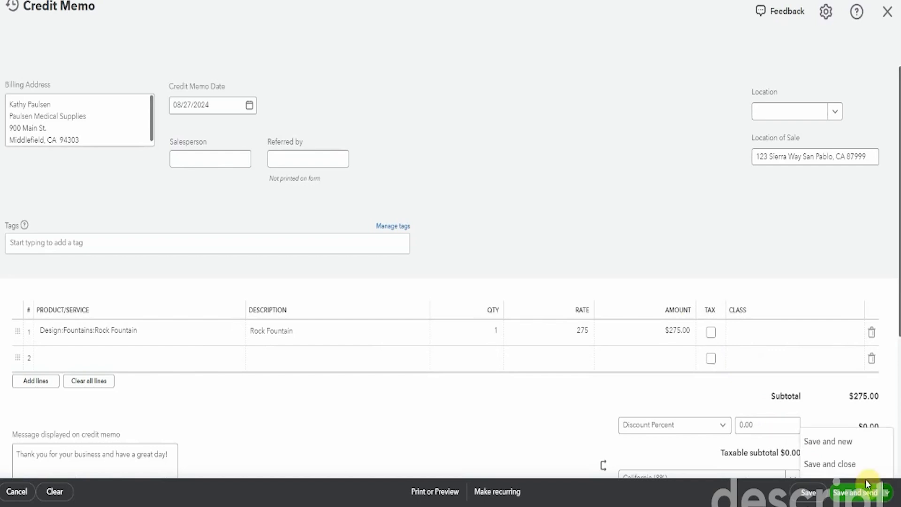
left_click(844, 465)
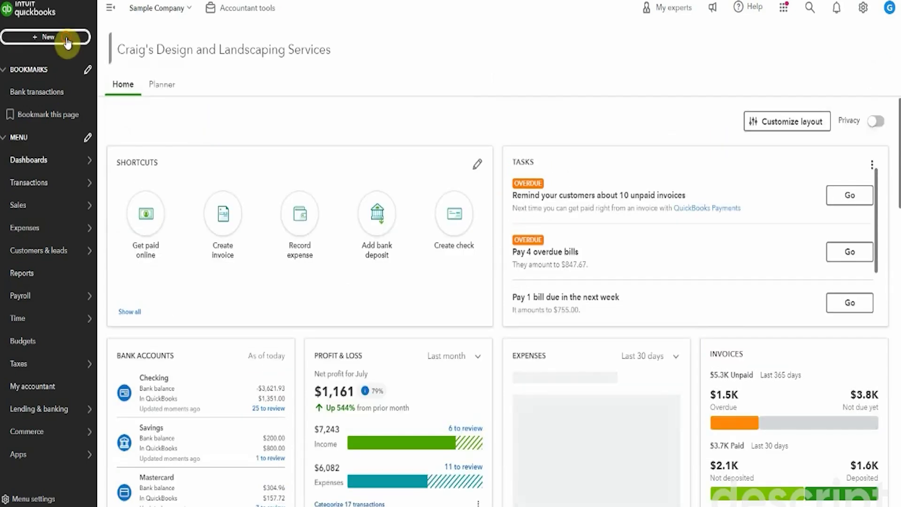
left_click(67, 40)
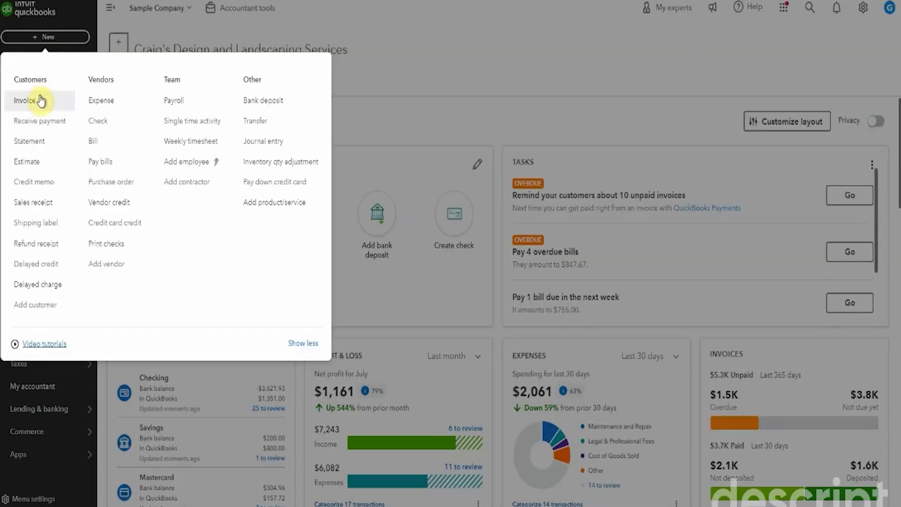
key("Escape")
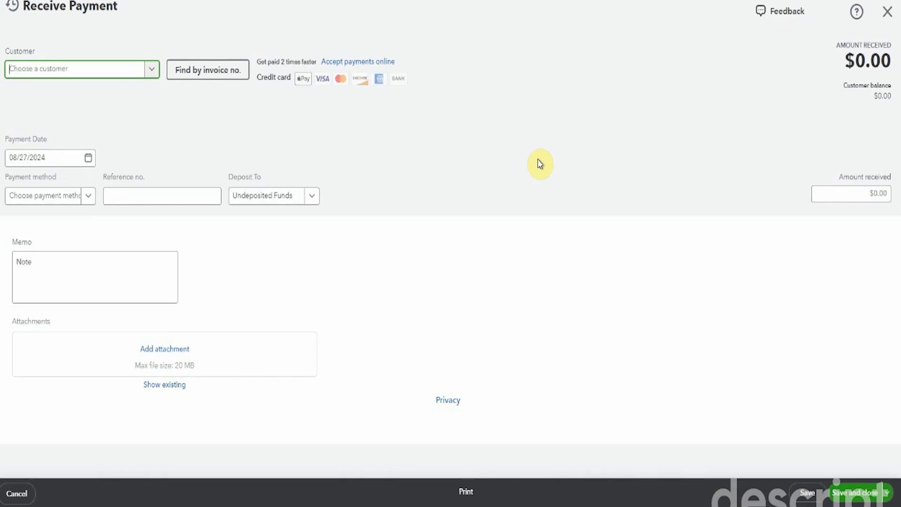
Choose Paulsen Medical Supplies as the paying customer and review their open invoice #1015
type("paul")
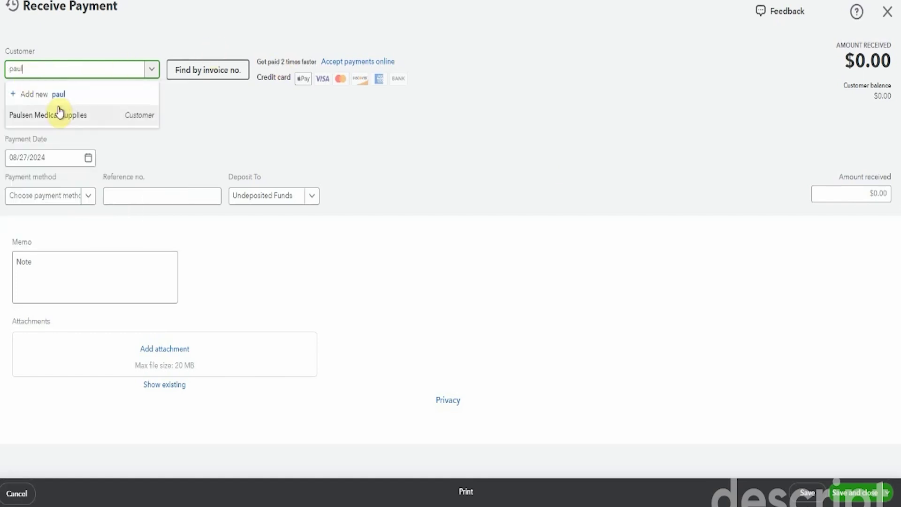
left_click(60, 112)
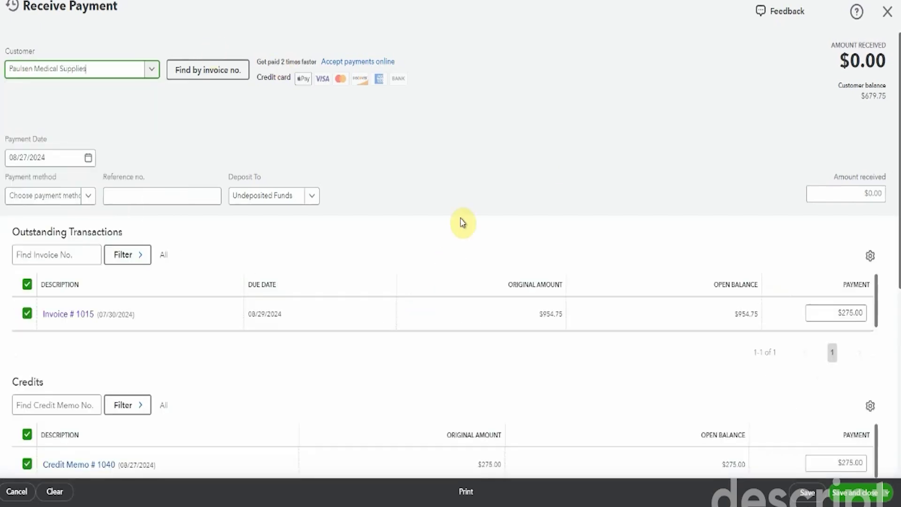
scroll(469, 202, "down", 3)
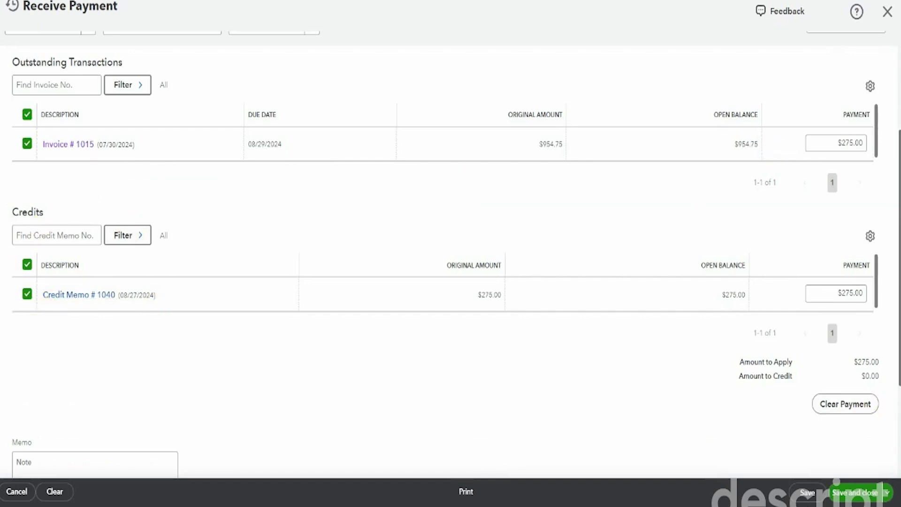
scroll(657, 254, "up", 1)
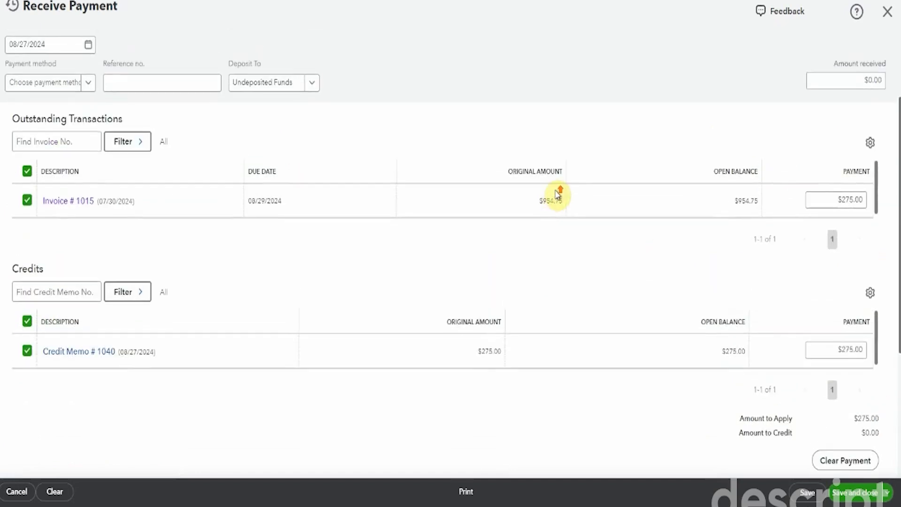
scroll(559, 195, "up", 2)
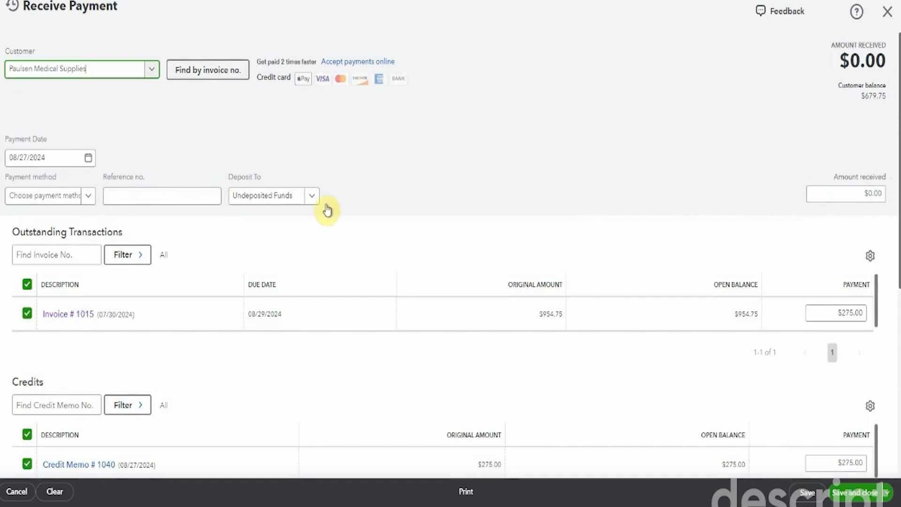
Keep Undeposited Funds as deposit account, check the $275.00 credit against #1015, and save
left_click(313, 195)
left_click(313, 195)
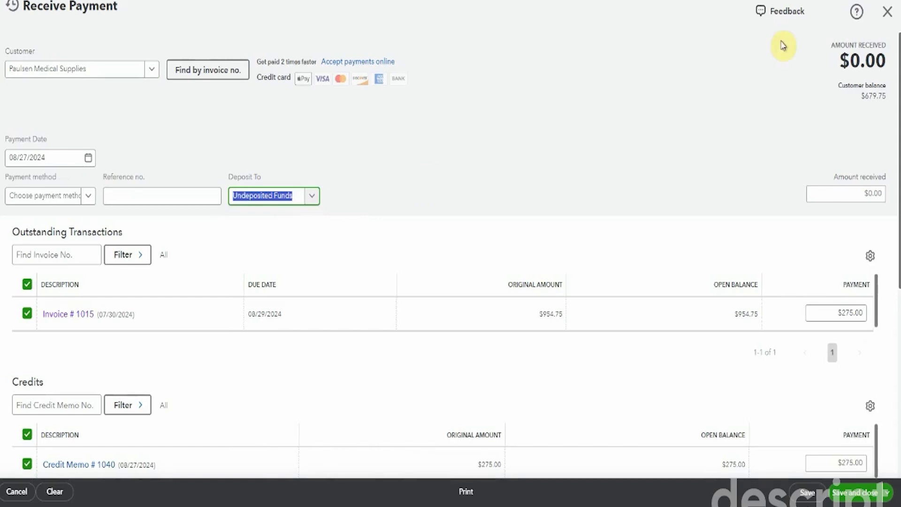
scroll(704, 141, "down", 4)
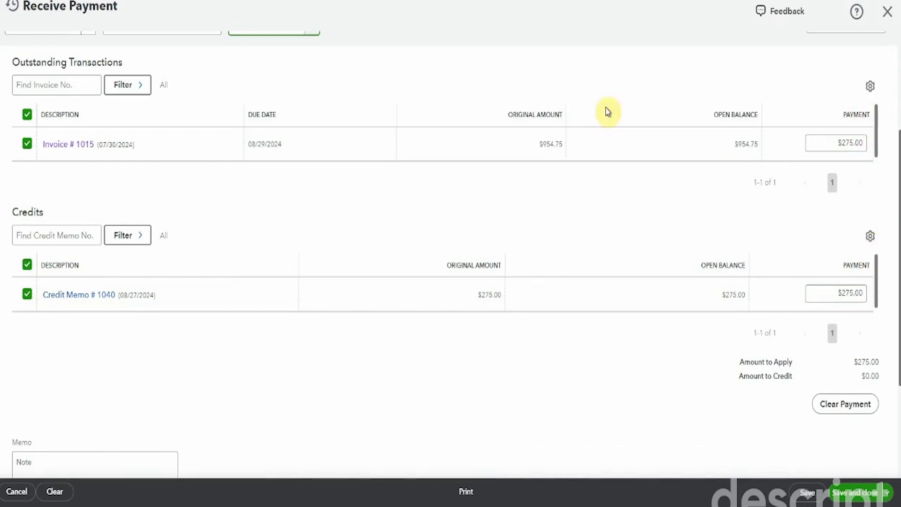
scroll(650, 84, "up", 3)
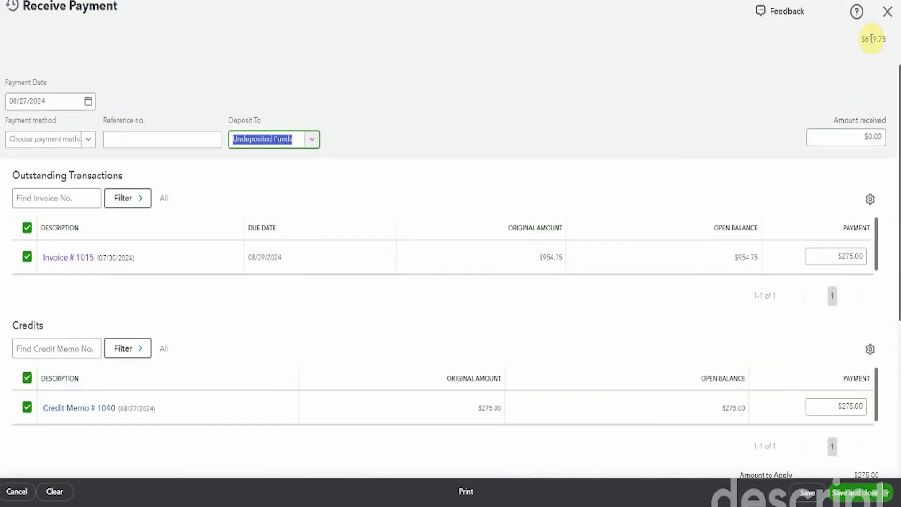
scroll(845, 79, "up", 1)
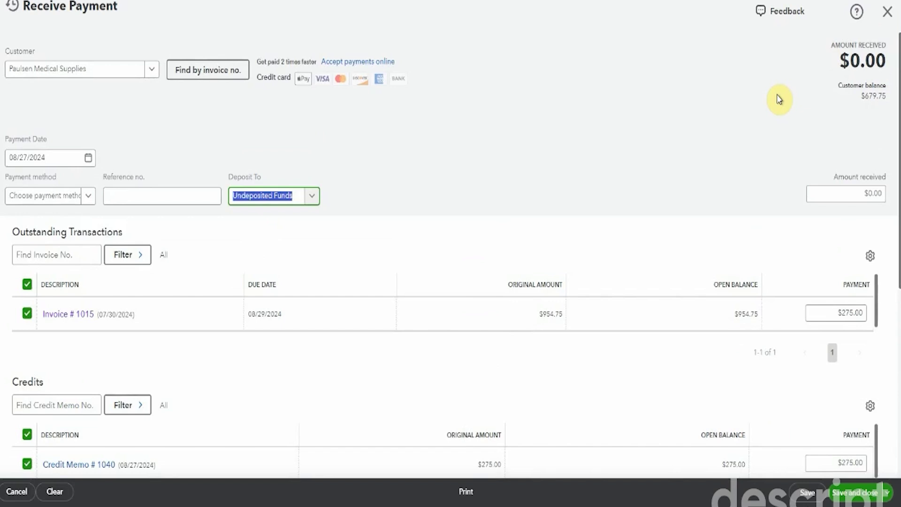
scroll(667, 113, "down", 5)
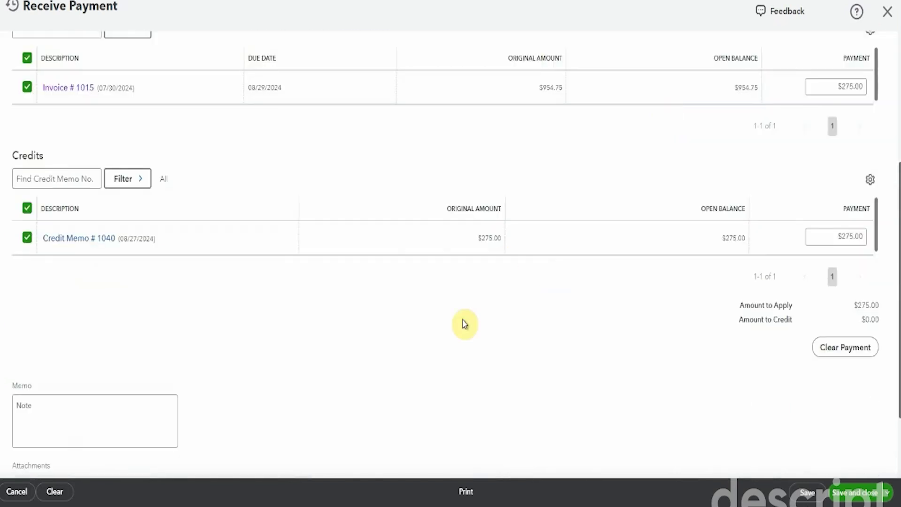
left_click(852, 492)
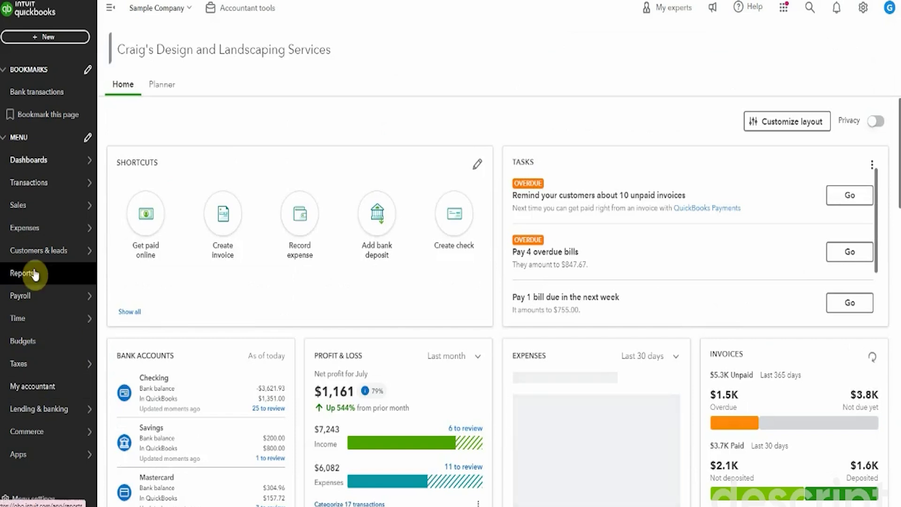
Open Paulsen Medical Supplies' customer record and start a new statement for them
mouse_move(70, 250)
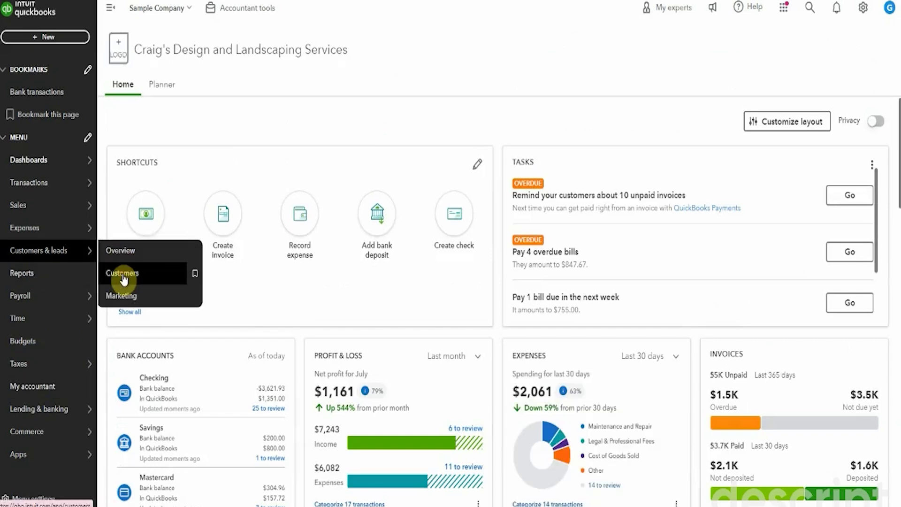
left_click(122, 273)
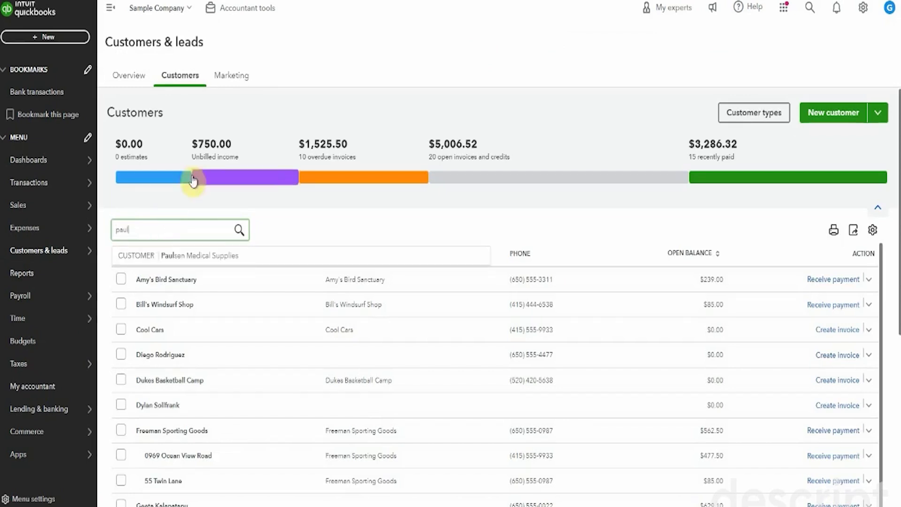
left_click(204, 261)
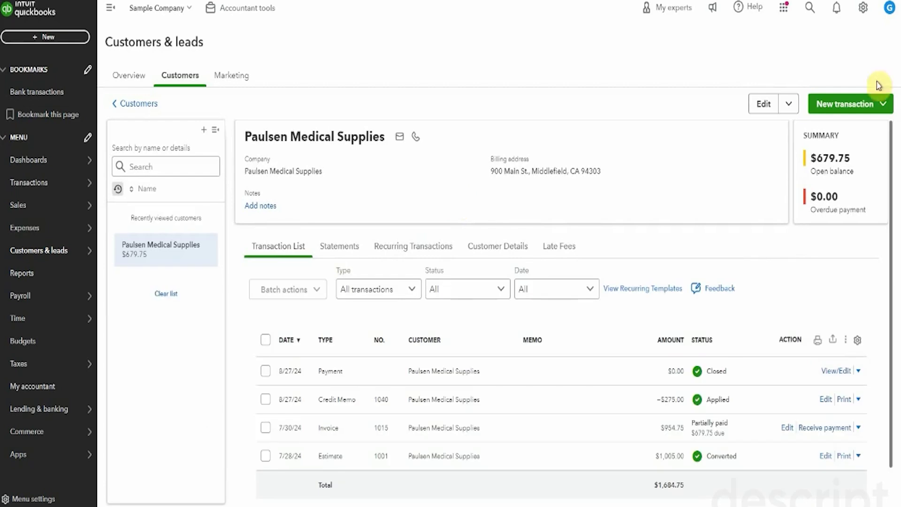
scroll(499, 225, "down", 1)
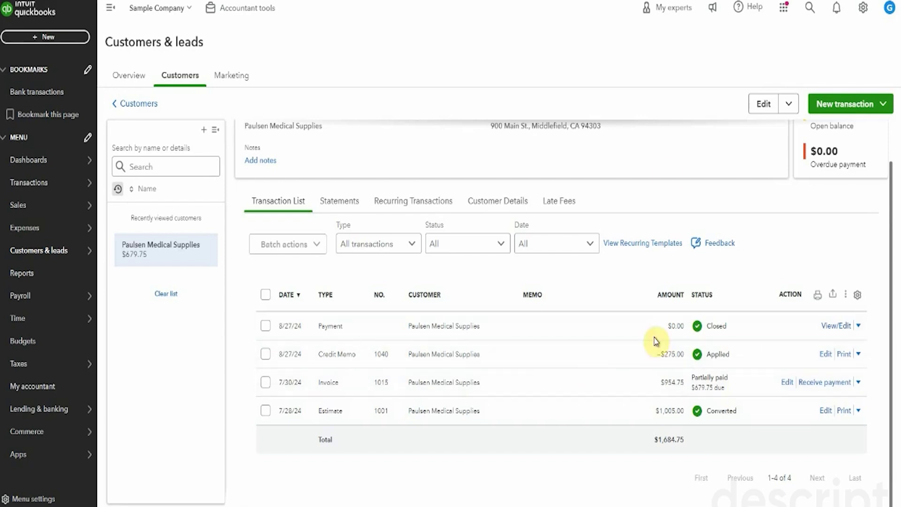
scroll(704, 366, "up", 1)
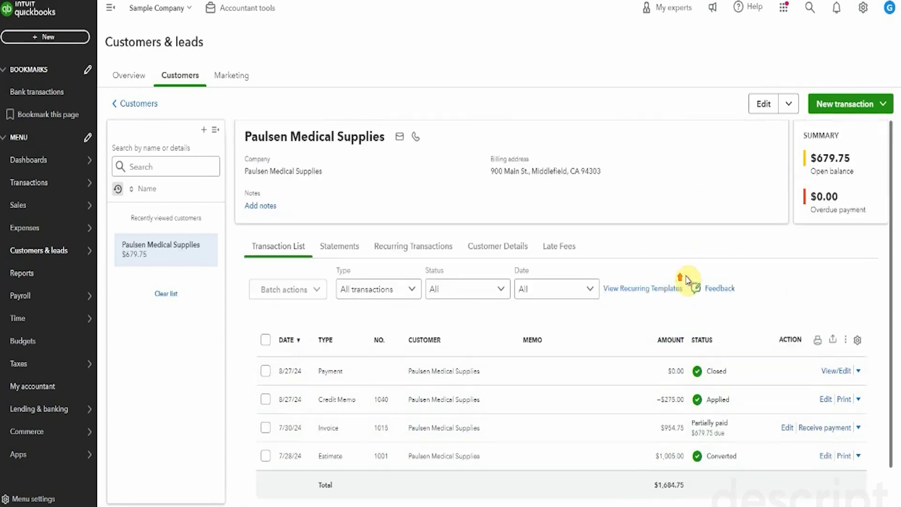
left_click(875, 103)
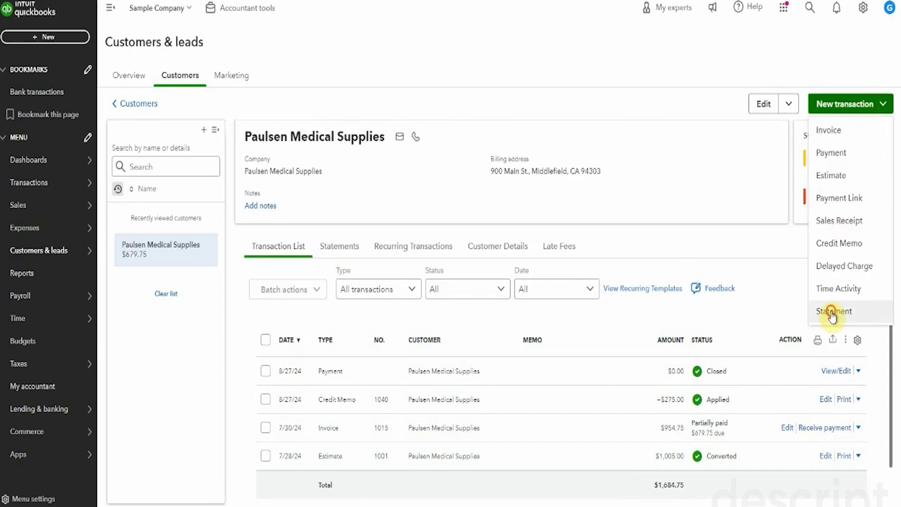
left_click(718, 245)
Make it a Transaction Statement starting 01/01/2024, apply the range, and preview it
scroll(692, 215, "down", 1)
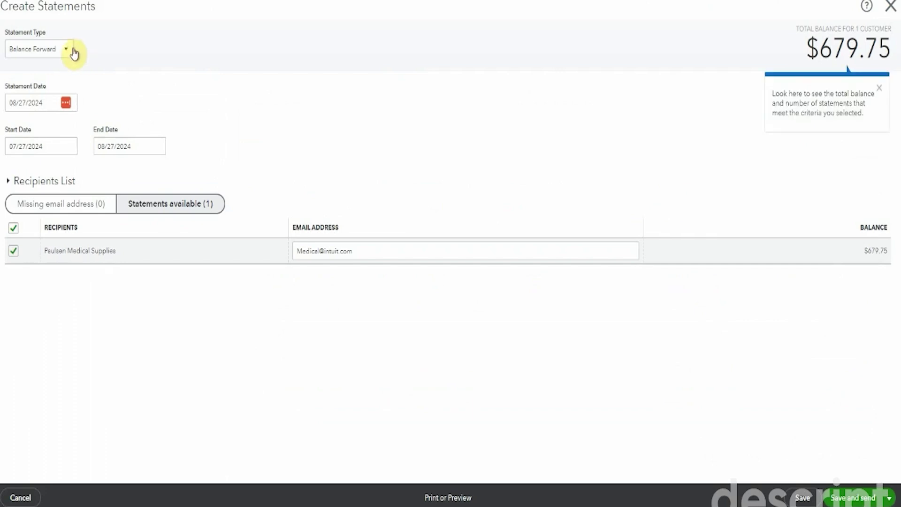
left_click(67, 49)
left_click(41, 101)
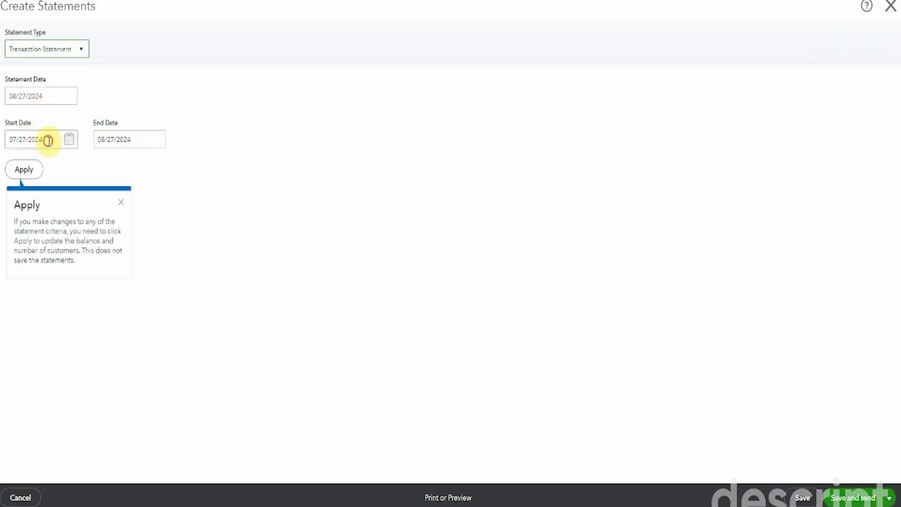
left_click_drag(49, 141, 5, 141)
type("0")
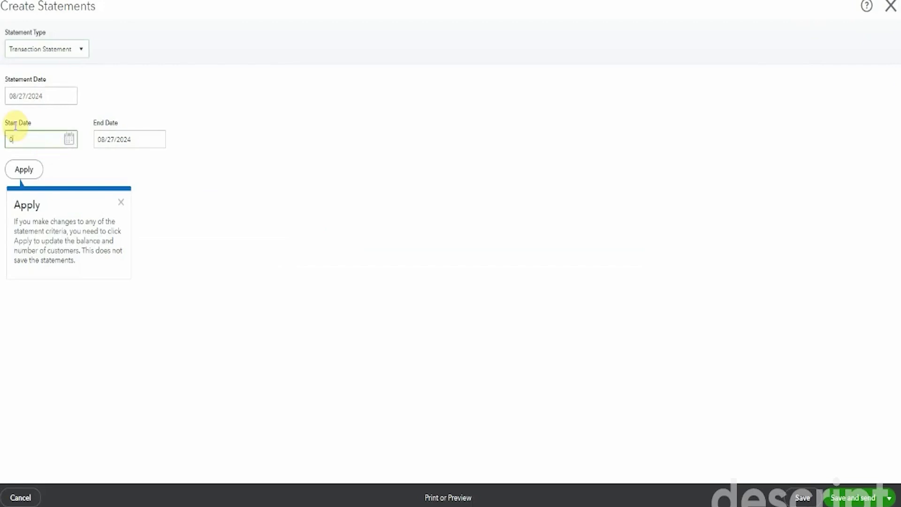
type("1/01/2024")
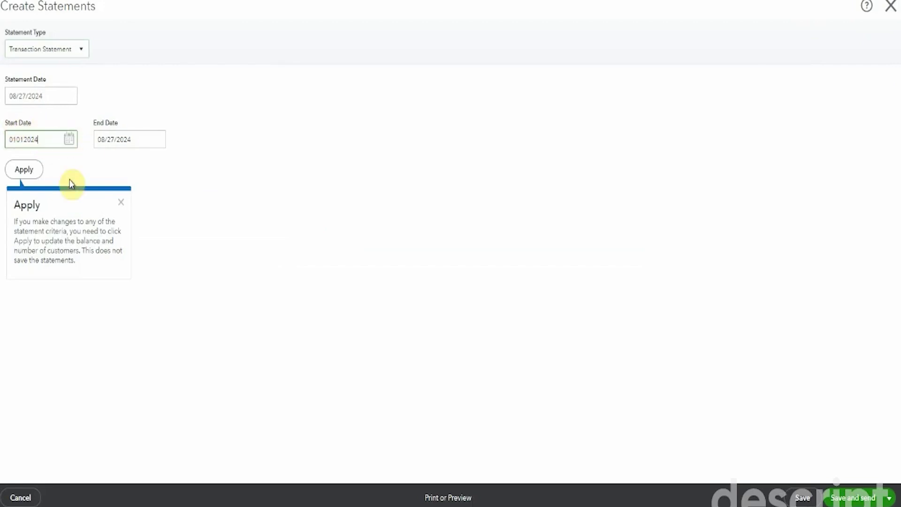
left_click(29, 170)
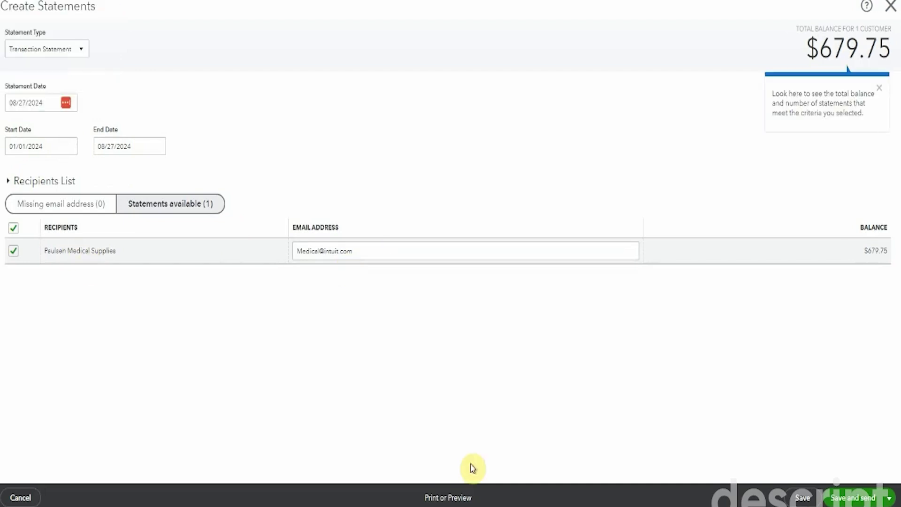
left_click(449, 498)
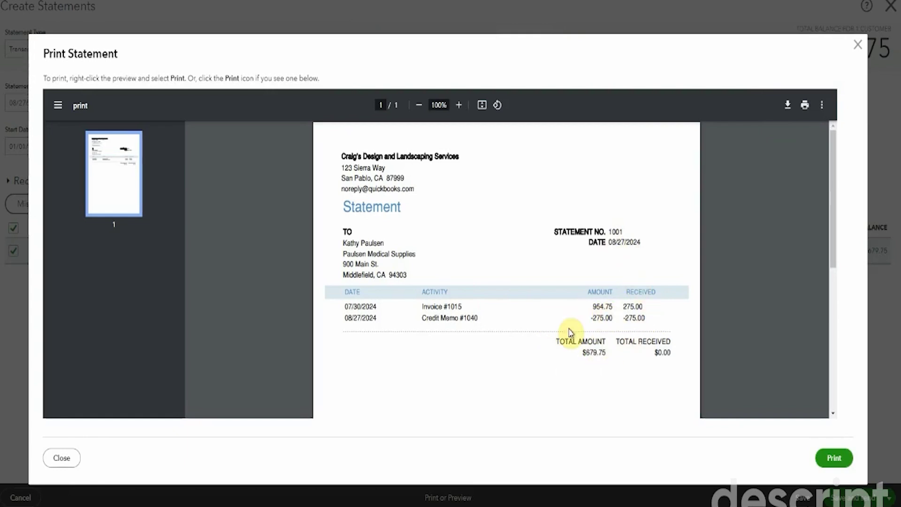
Look over the $679.75 statement preview, then close it
scroll(501, 310, "down", 5)
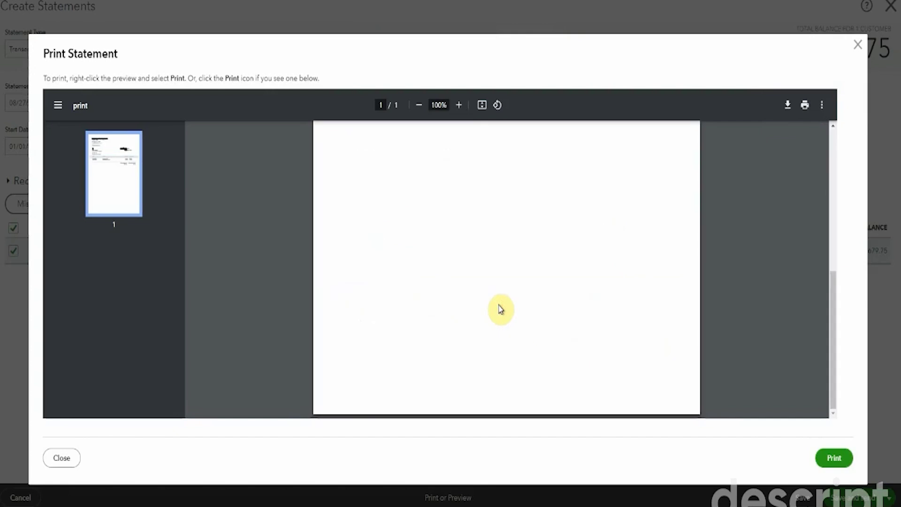
scroll(501, 310, "up", 5)
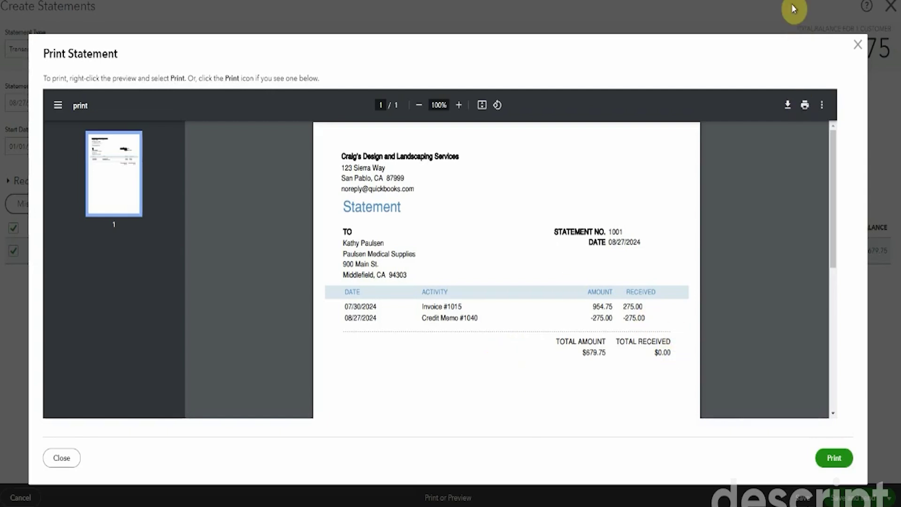
left_click(857, 43)
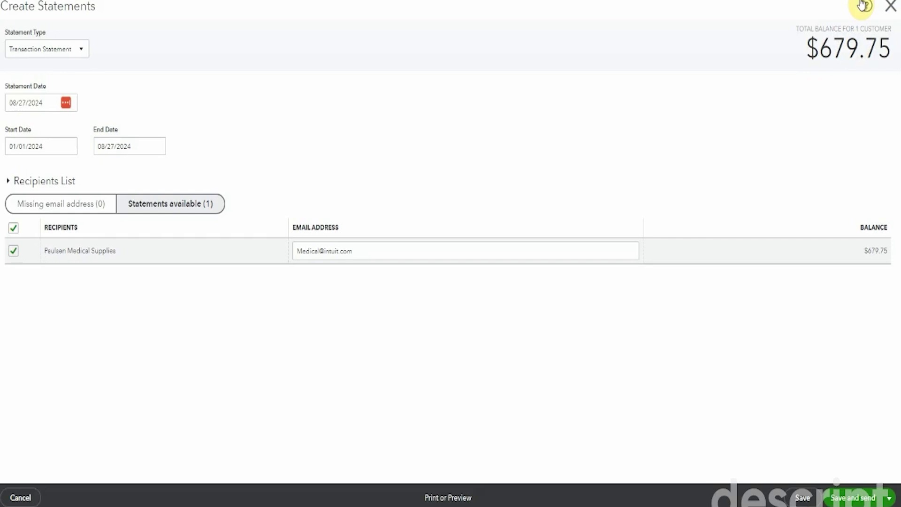
Close Create Statements to return to Paulsen Medical Supplies' customer page
left_click(889, 7)
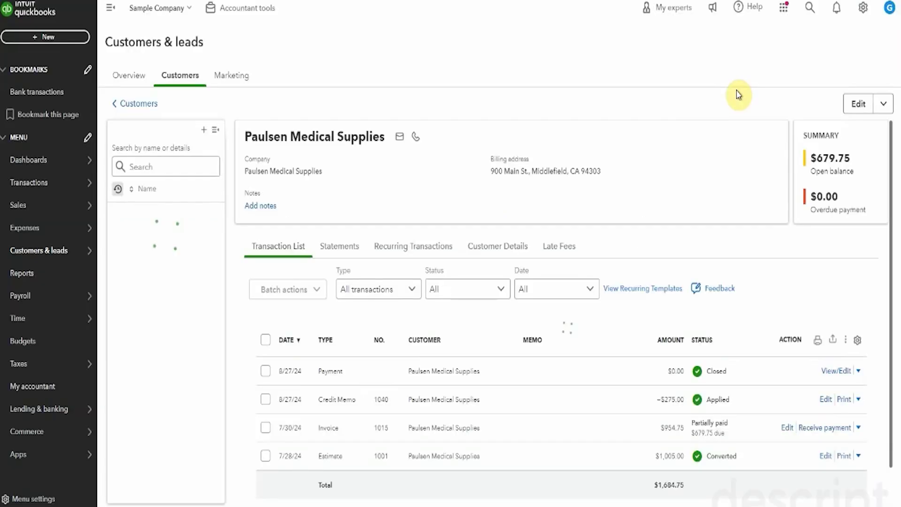